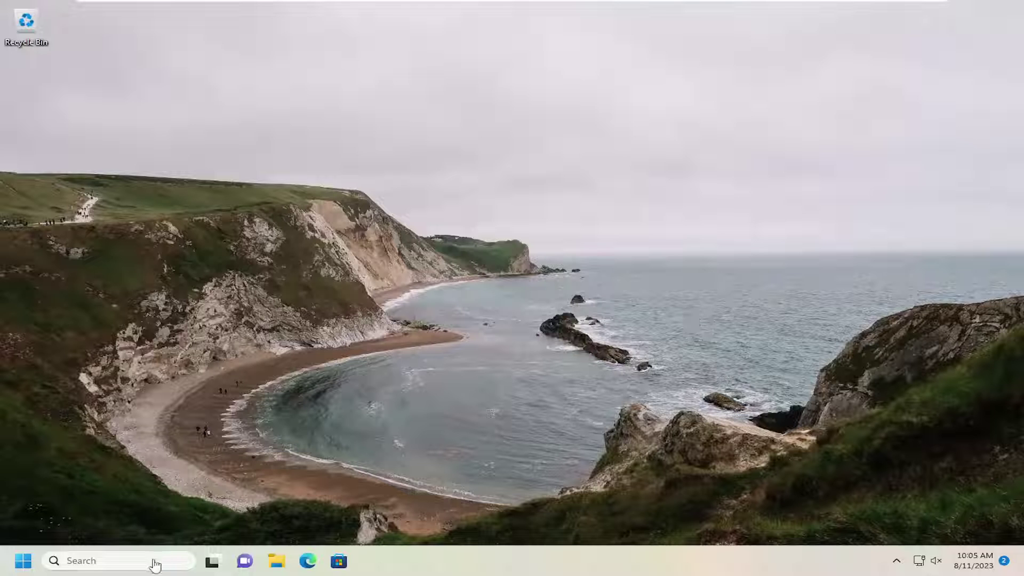
# - Launch File Explorer from the taskbar search and show This PC's drives
pyautogui.click(98, 564)
pyautogui.write('file explorer')
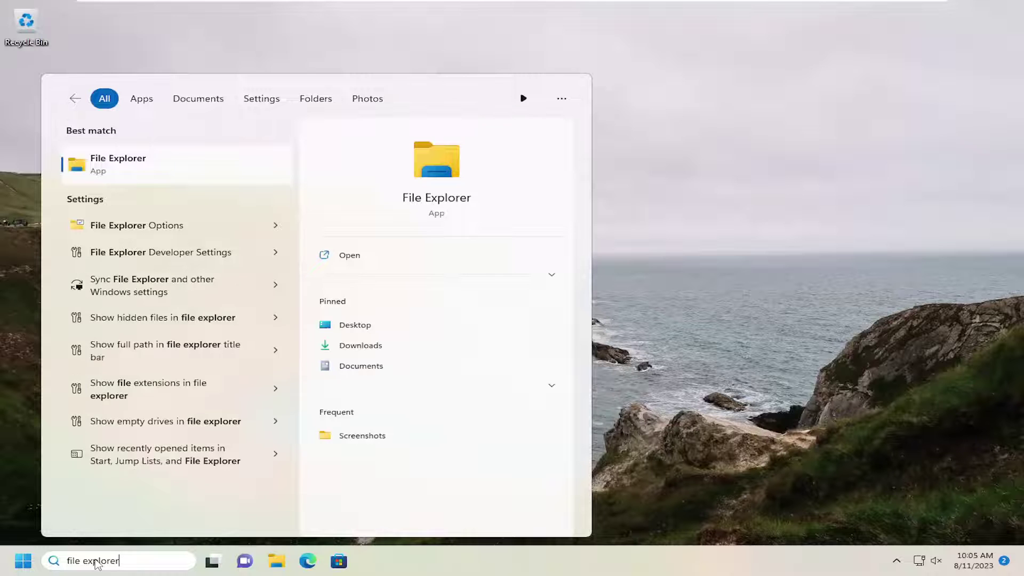
pyautogui.click(141, 164)
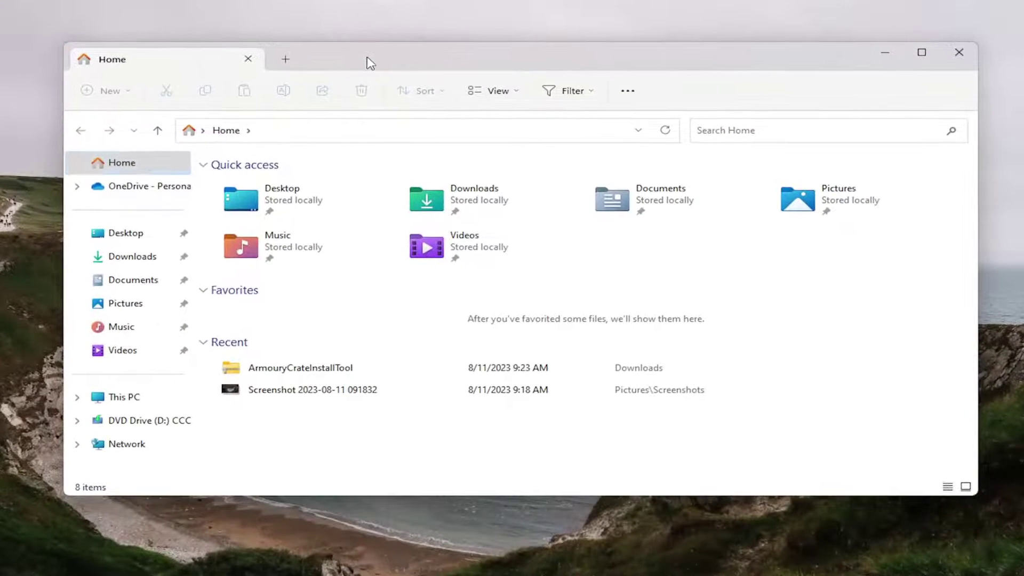
pyautogui.click(112, 407)
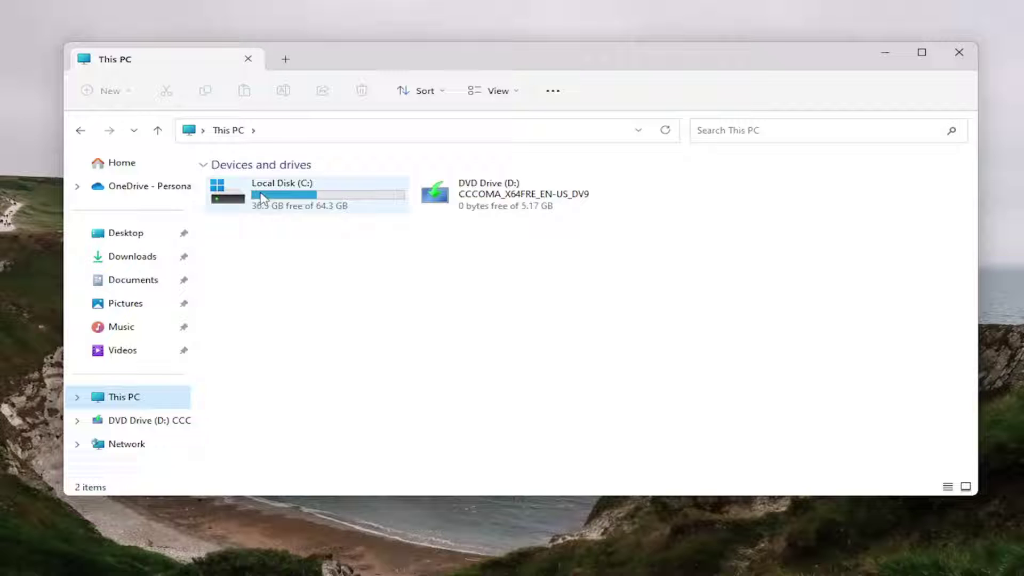
# - Open Local Disk (C:) and then its Windows folder
pyautogui.moveTo(311, 195)
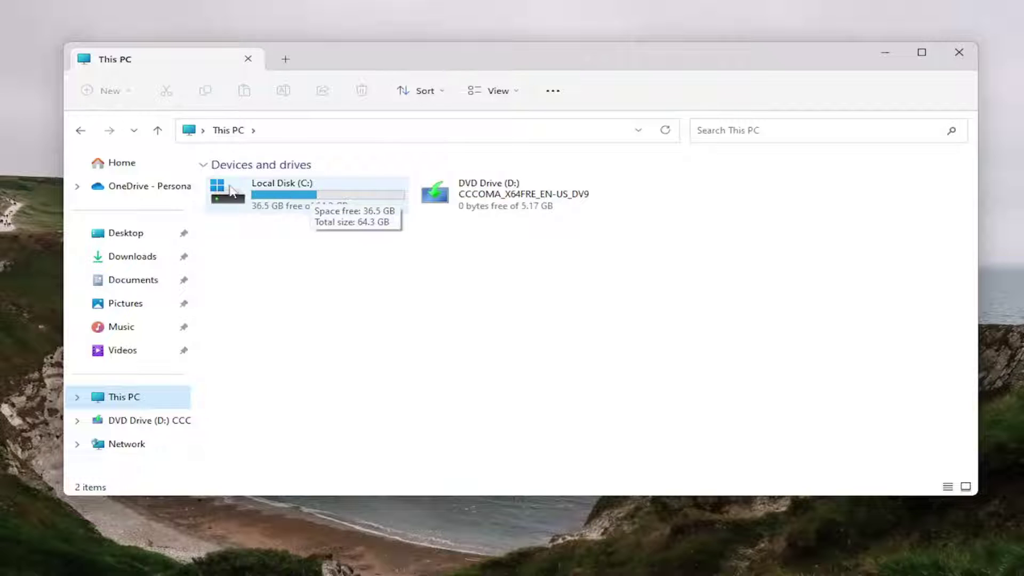
pyautogui.moveTo(227, 195)
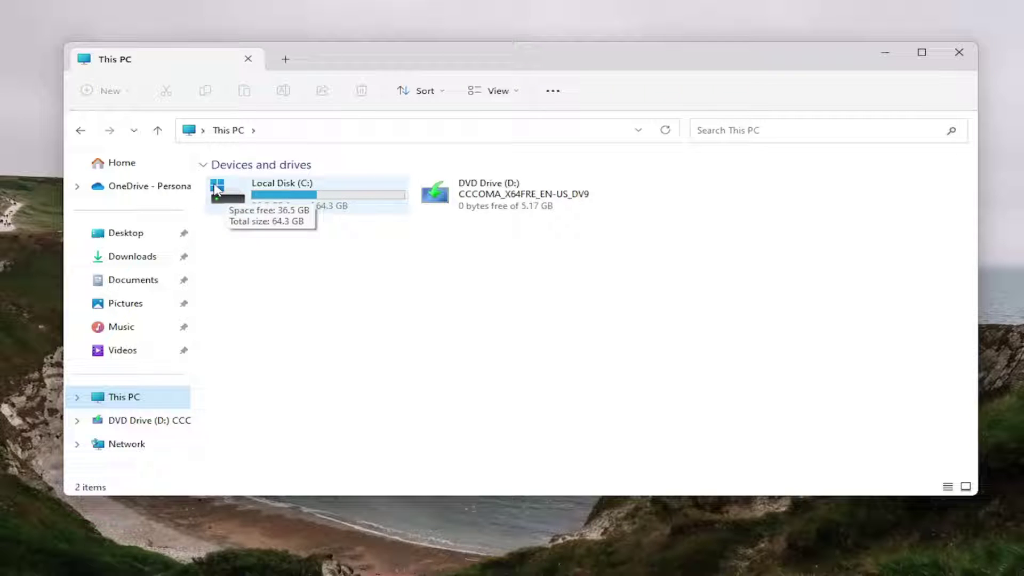
pyautogui.doubleClick(322, 197)
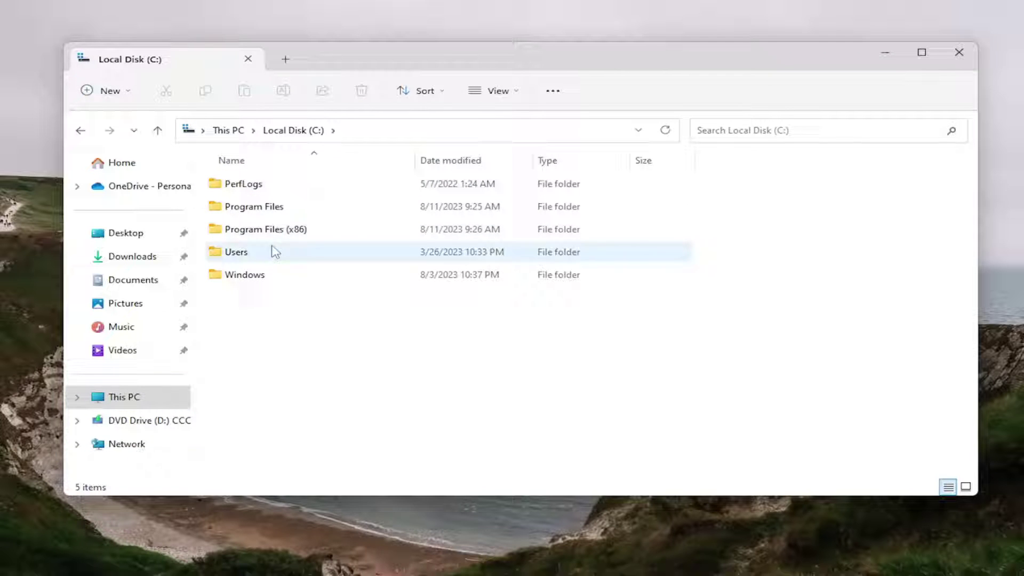
pyautogui.doubleClick(245, 278)
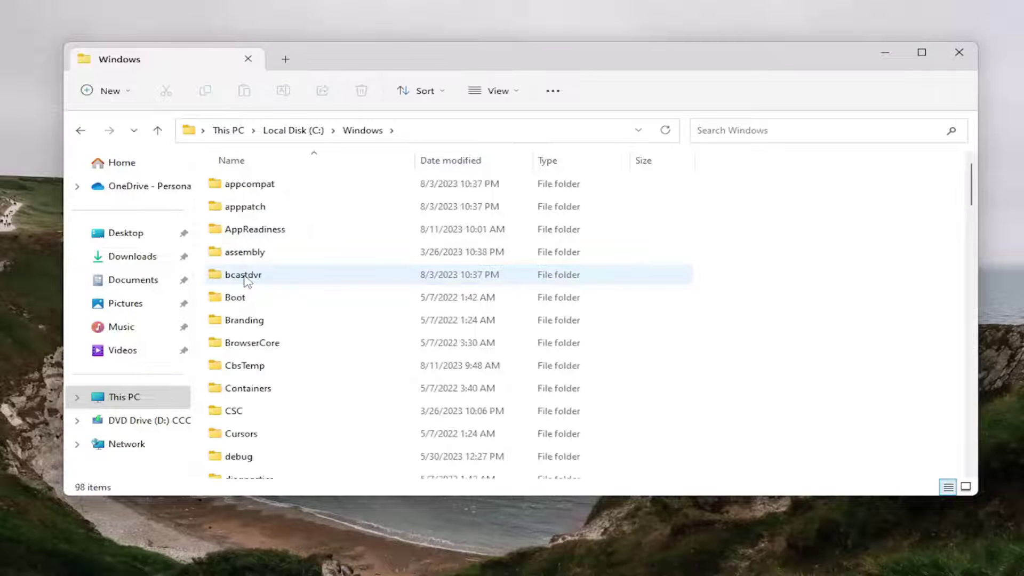
# - Jump to the System folders in the Windows listing and open System32
pyautogui.click(265, 341)
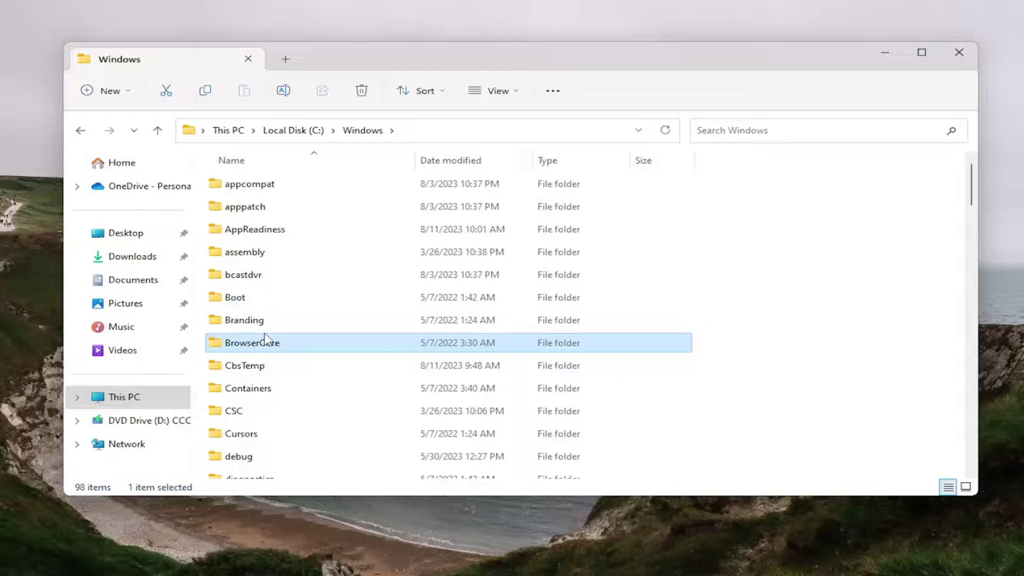
pyautogui.press('s')
pyautogui.press('y')
pyautogui.press('Down')
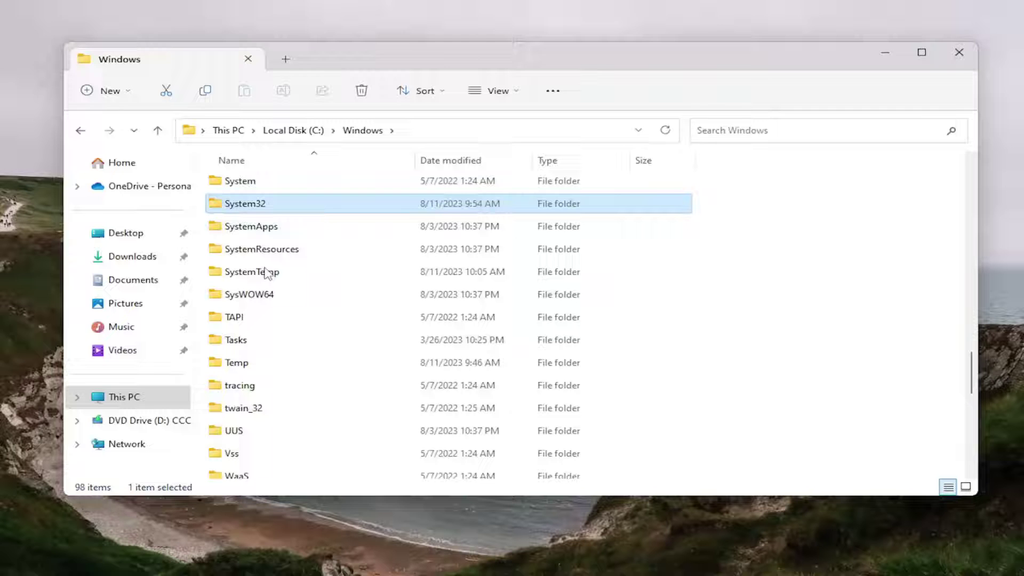
pyautogui.scroll(6, 308, 270)
pyautogui.scroll(-3, 307, 269)
pyautogui.scroll(-1, 304, 269)
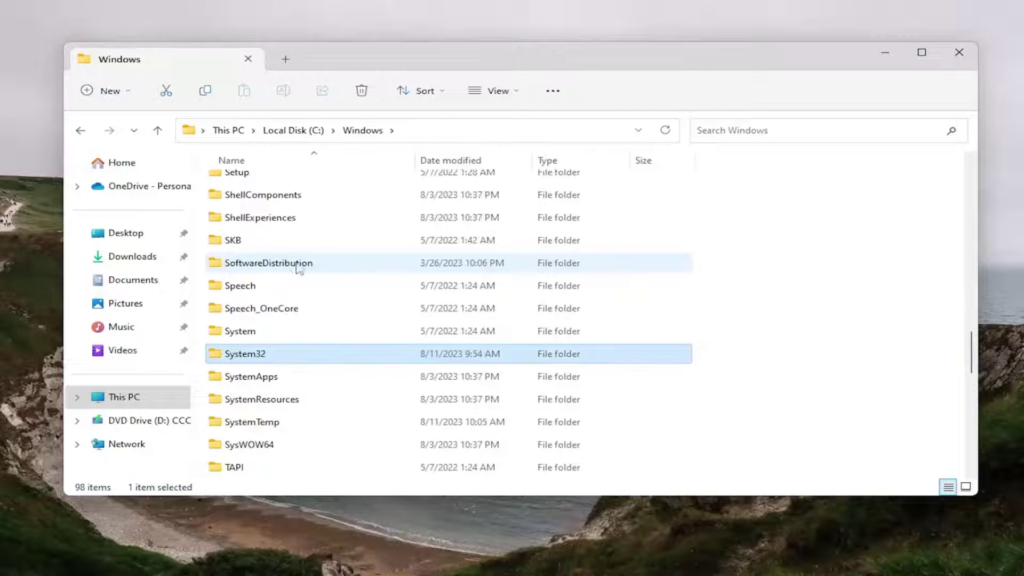
pyautogui.scroll(-1, 238, 360)
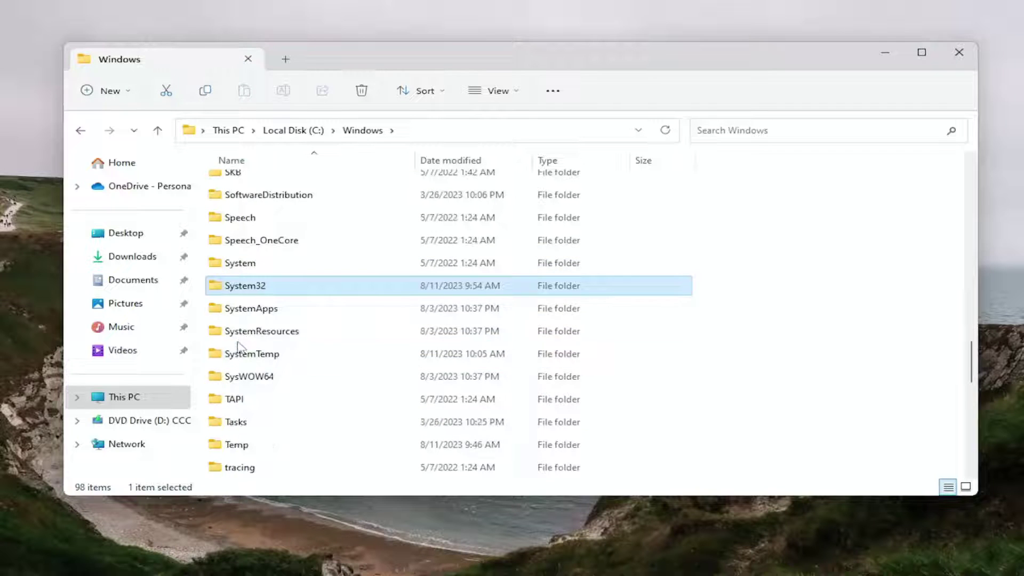
pyautogui.doubleClick(240, 286)
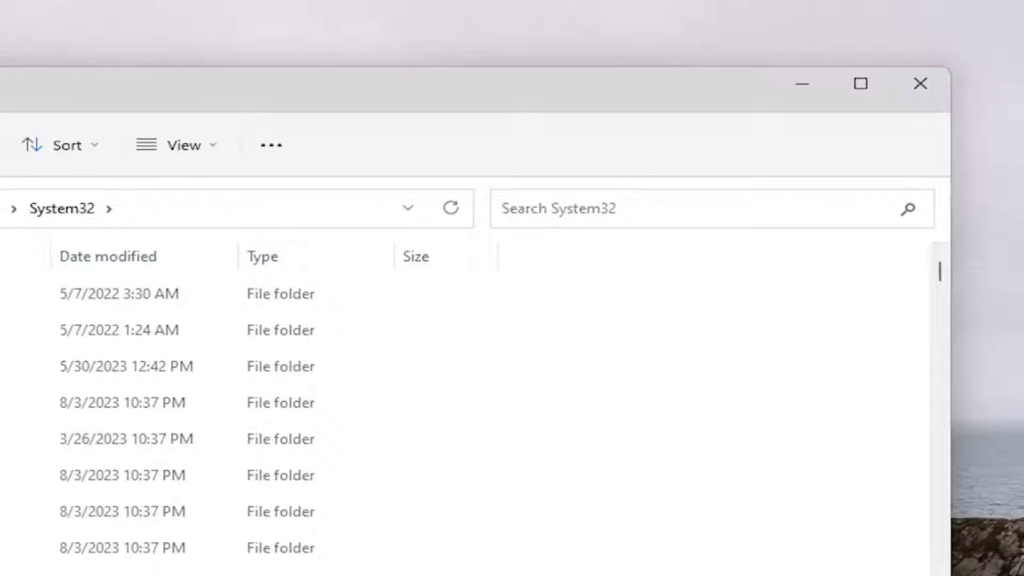
# - Search System32 for d3dx9_34.dll and confirm it returns 0 items
pyautogui.click(695, 130)
pyautogui.write('d3')
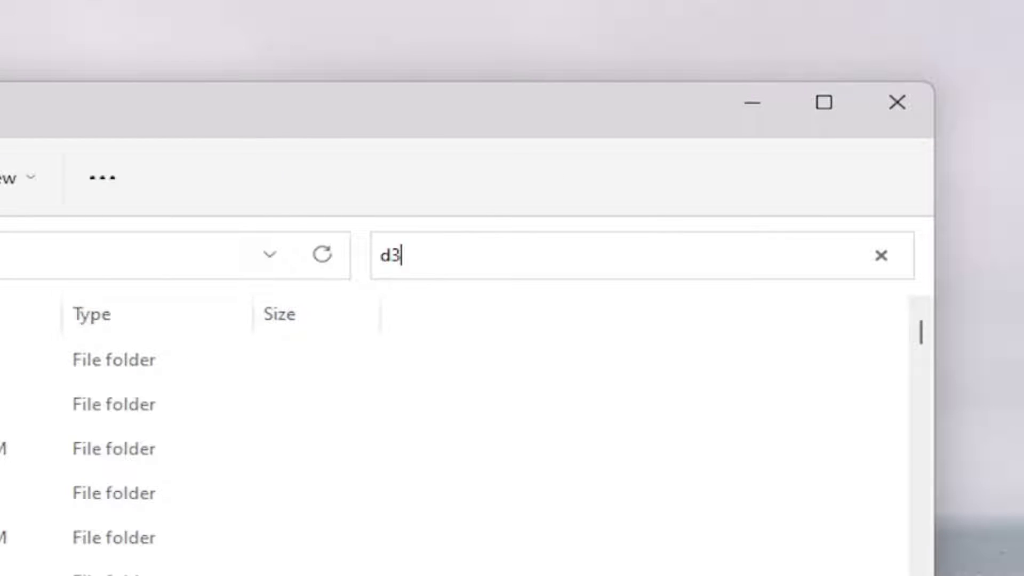
pyautogui.write('dx')
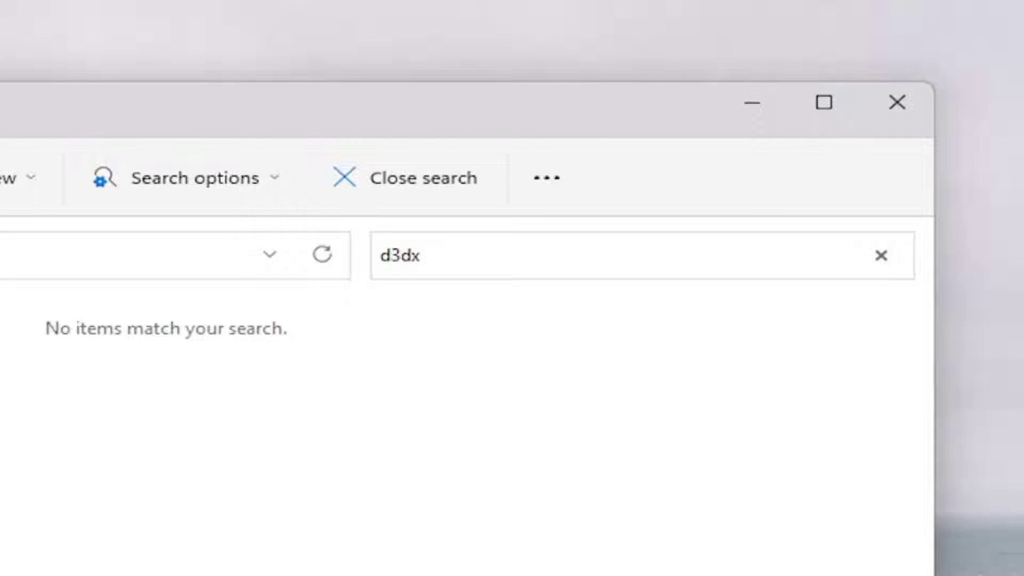
pyautogui.write('9')
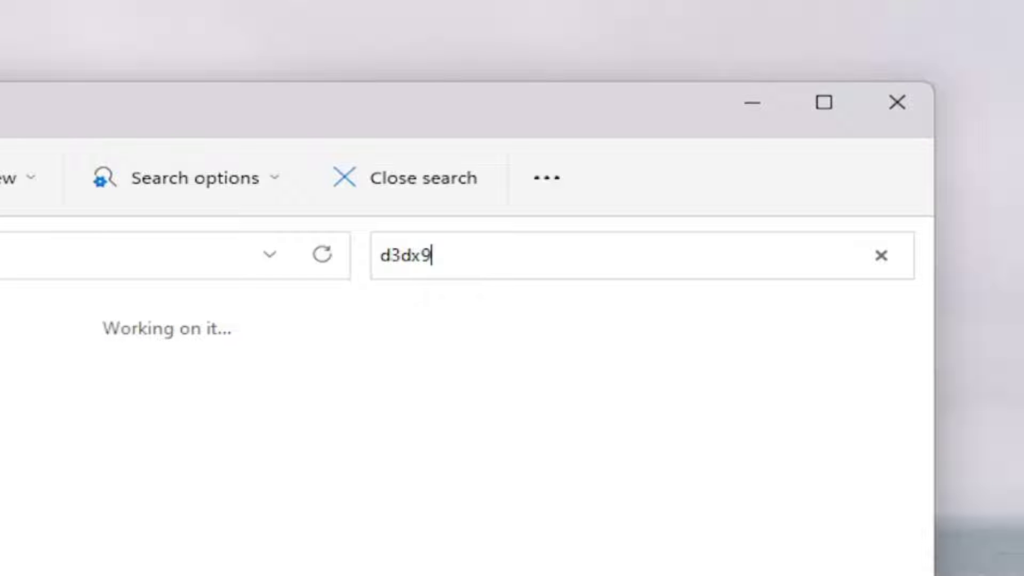
pyautogui.write('_34.')
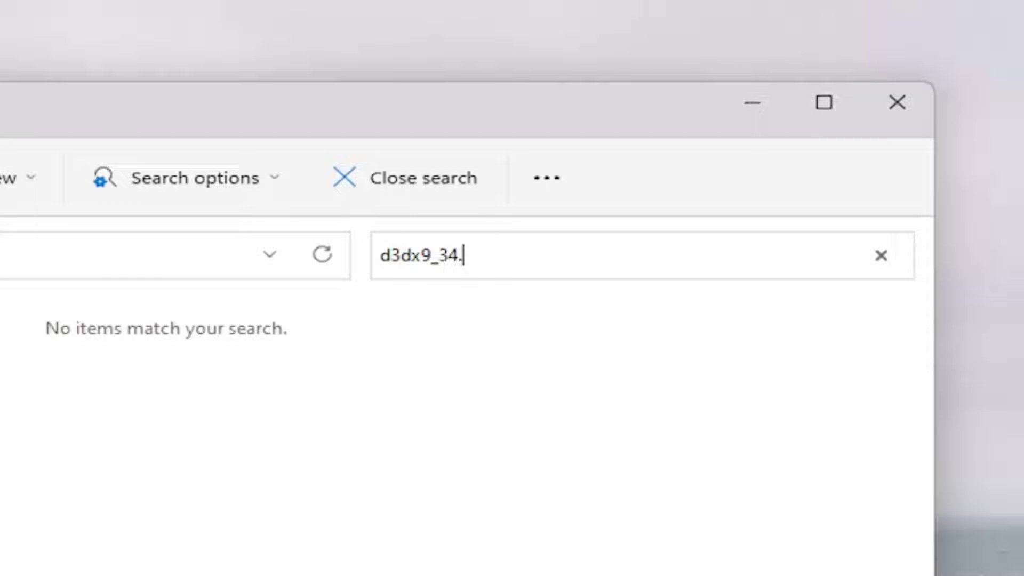
pyautogui.write('dll')
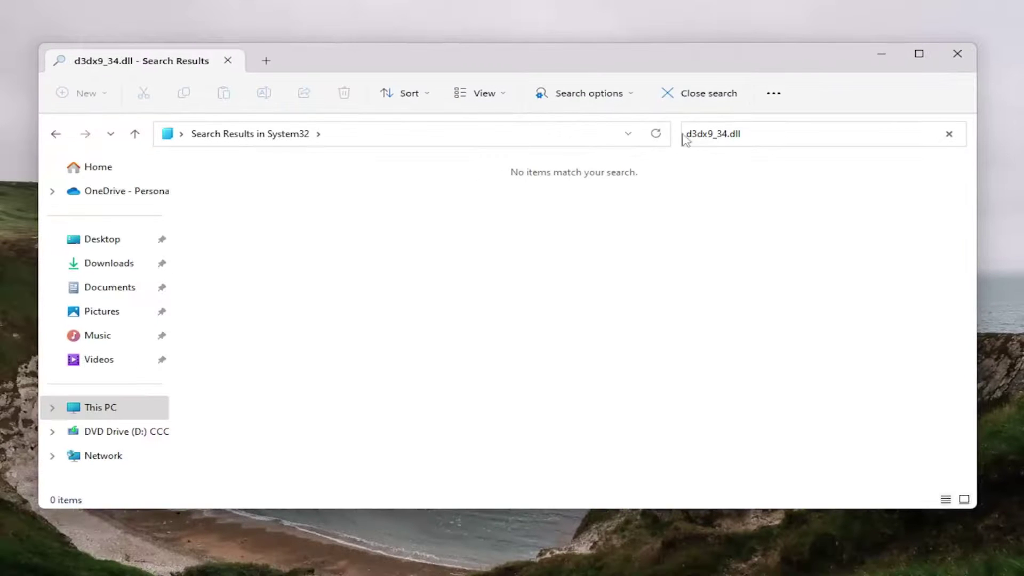
pyautogui.rightClick(398, 209)
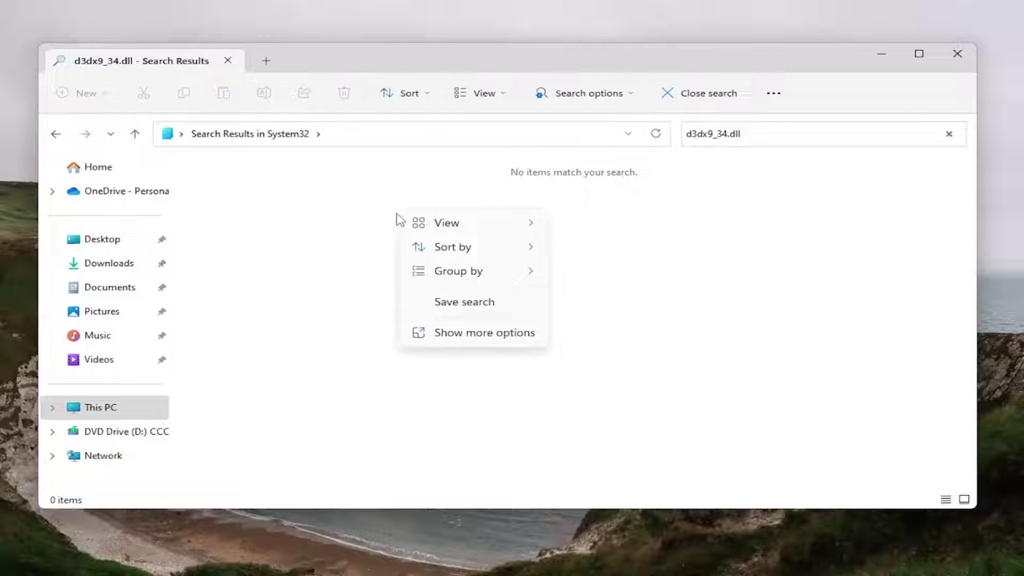
pyautogui.click(354, 225)
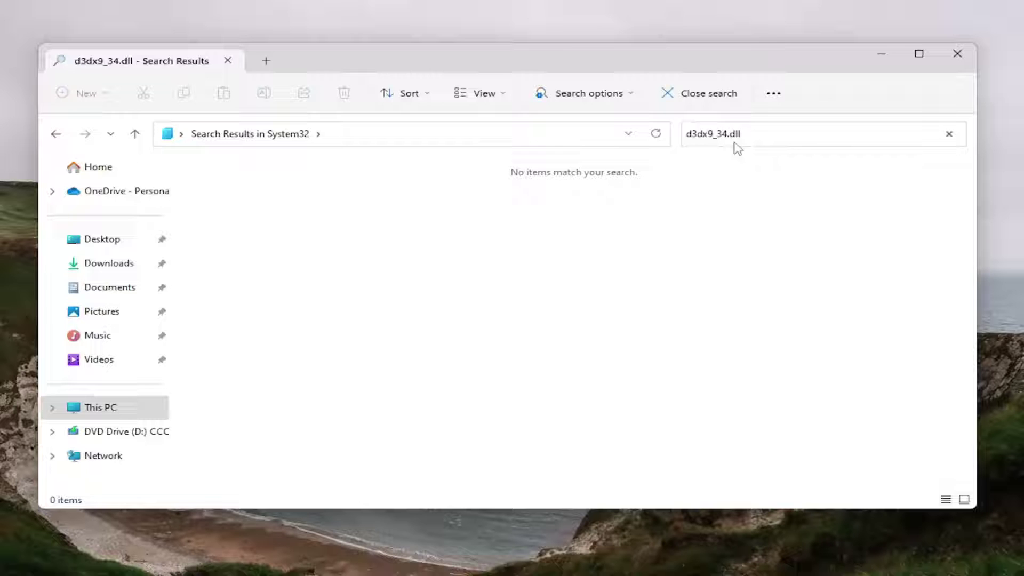
# - Go back to the Windows folder, open SysWOW64, and search it for d3dx9_34.dll
pyautogui.click(57, 135)
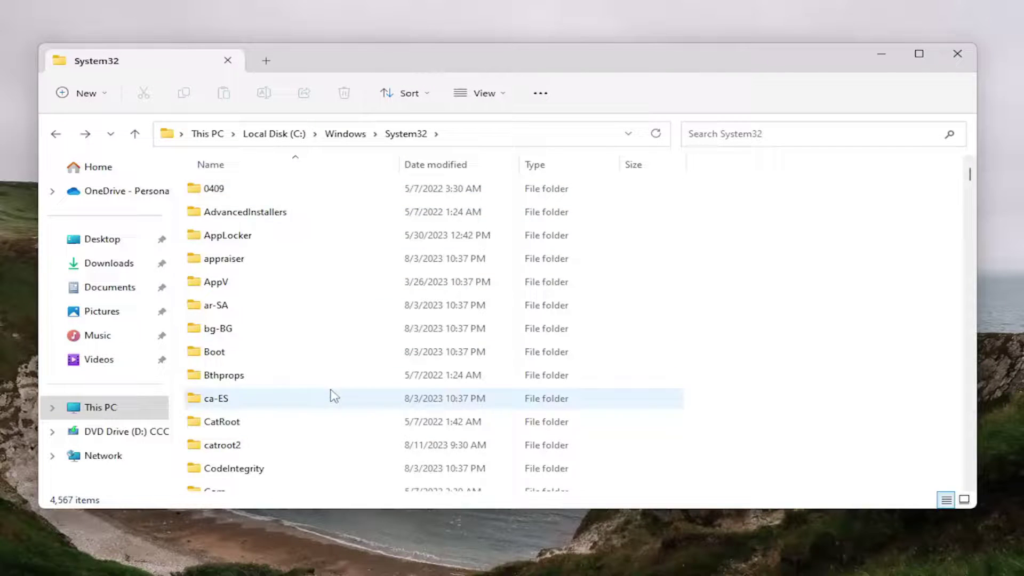
pyautogui.scroll(-5, 310, 400)
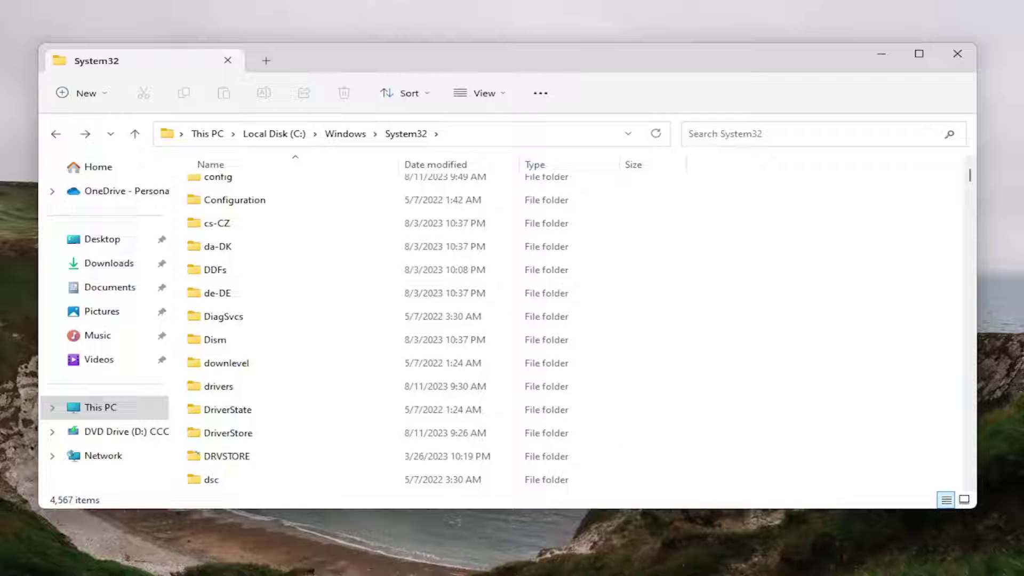
pyautogui.click(57, 135)
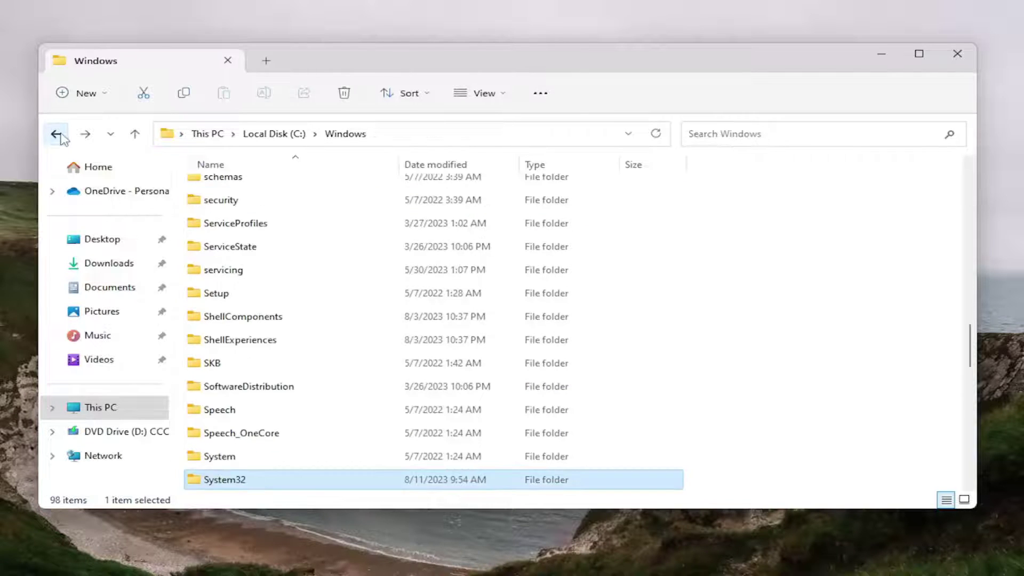
pyautogui.scroll(-3, 343, 387)
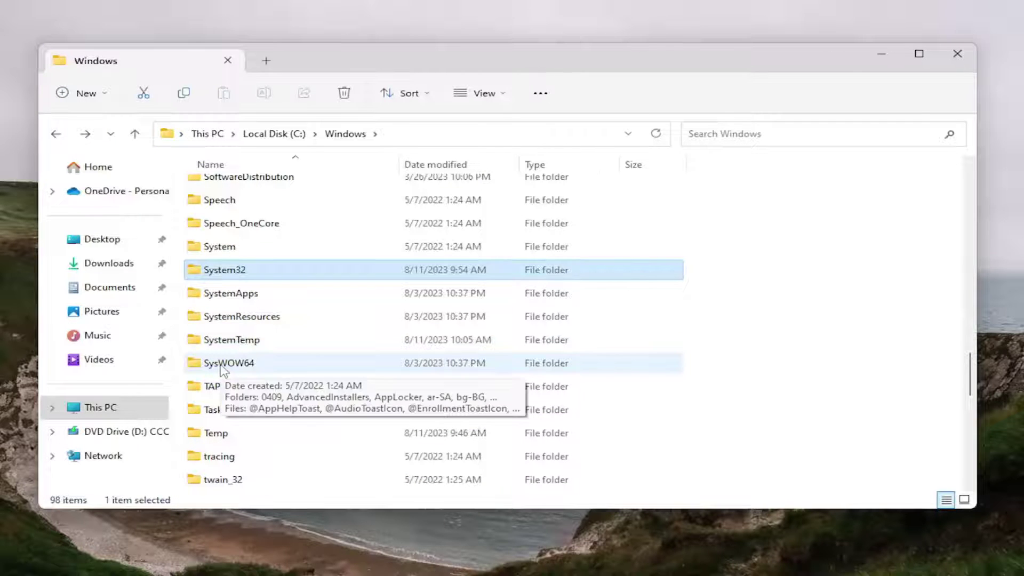
pyautogui.doubleClick(227, 363)
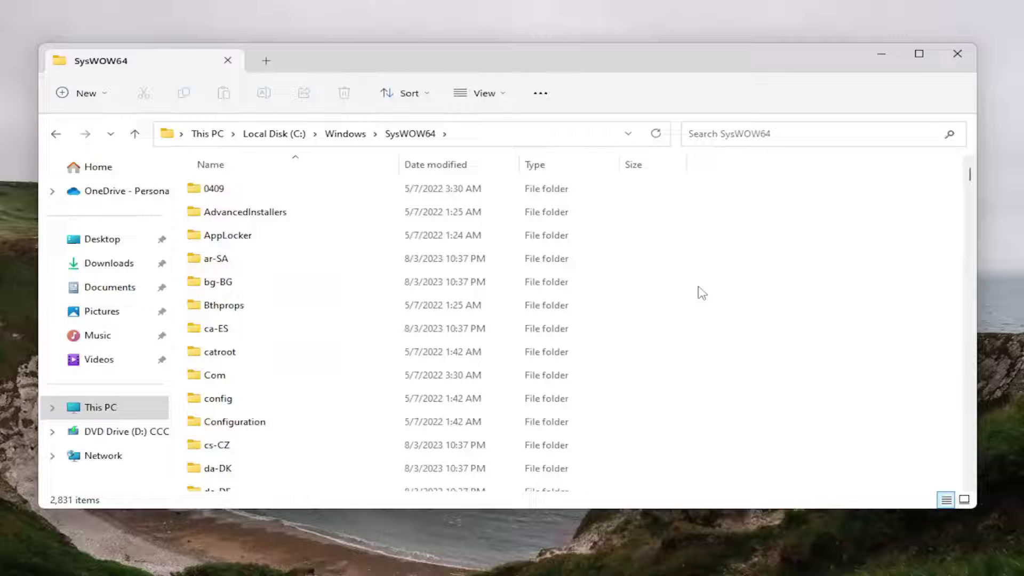
pyautogui.click(715, 134)
pyautogui.write('d')
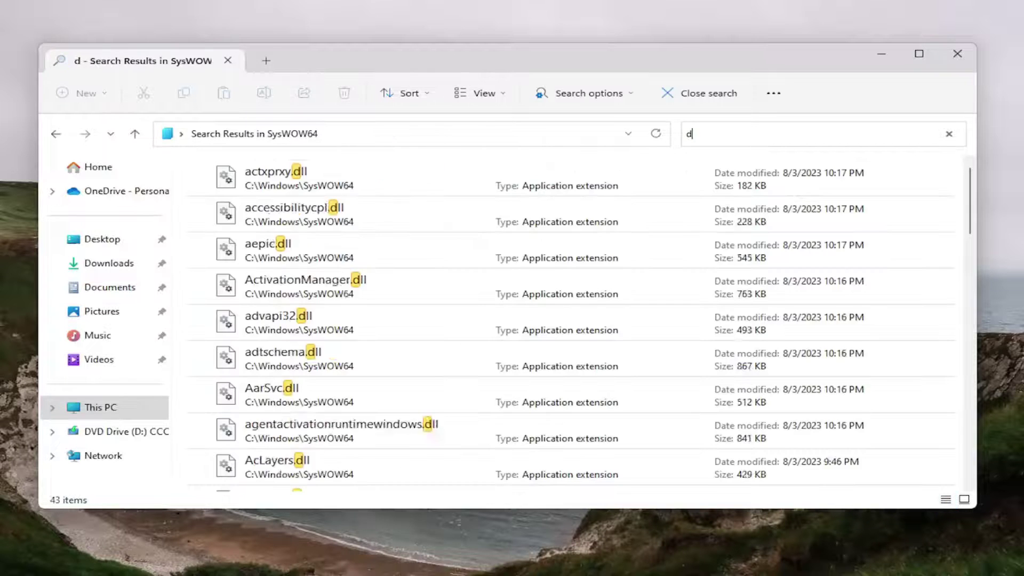
pyautogui.write('3dx')
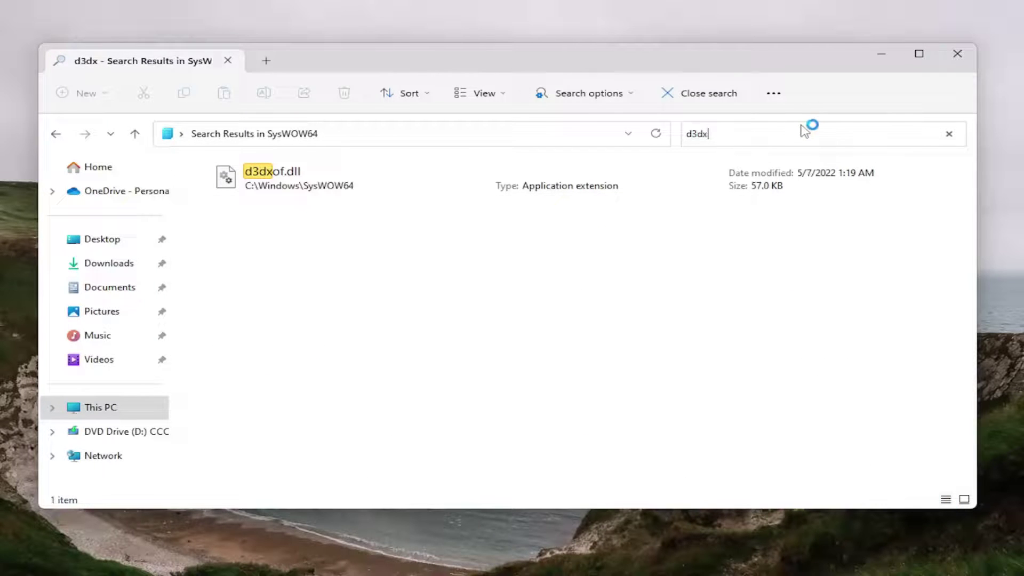
pyautogui.write('9_34')
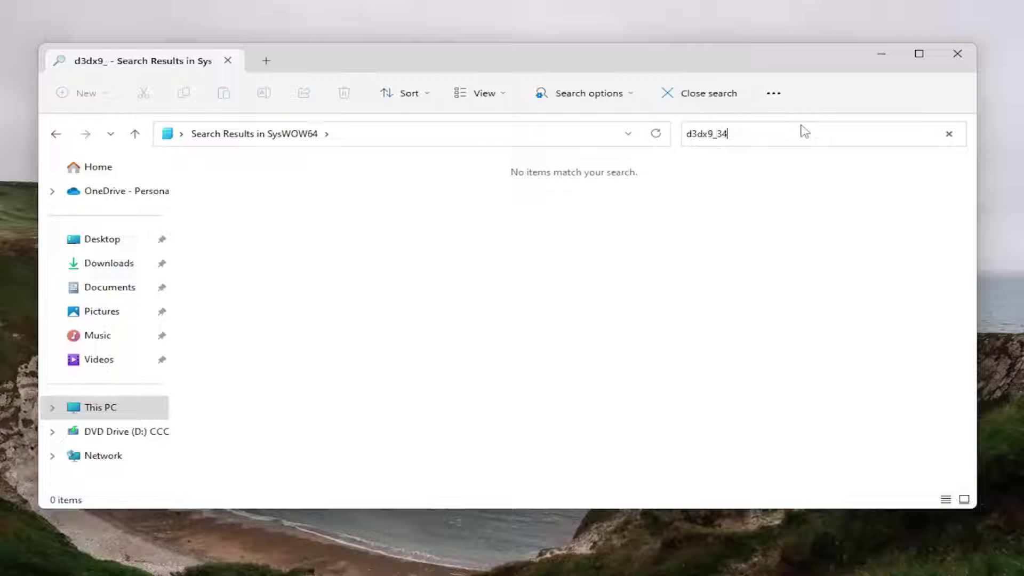
pyautogui.write('.dll')
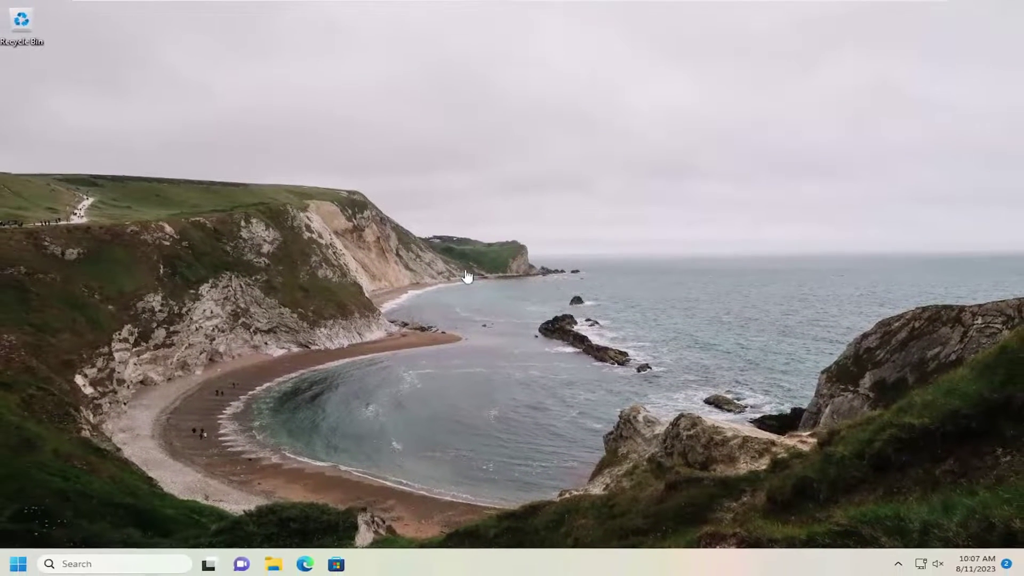
# - In a maximized Edge window, search 'directx end user runtime web installer' and open Microsoft's download page
pyautogui.click(307, 560)
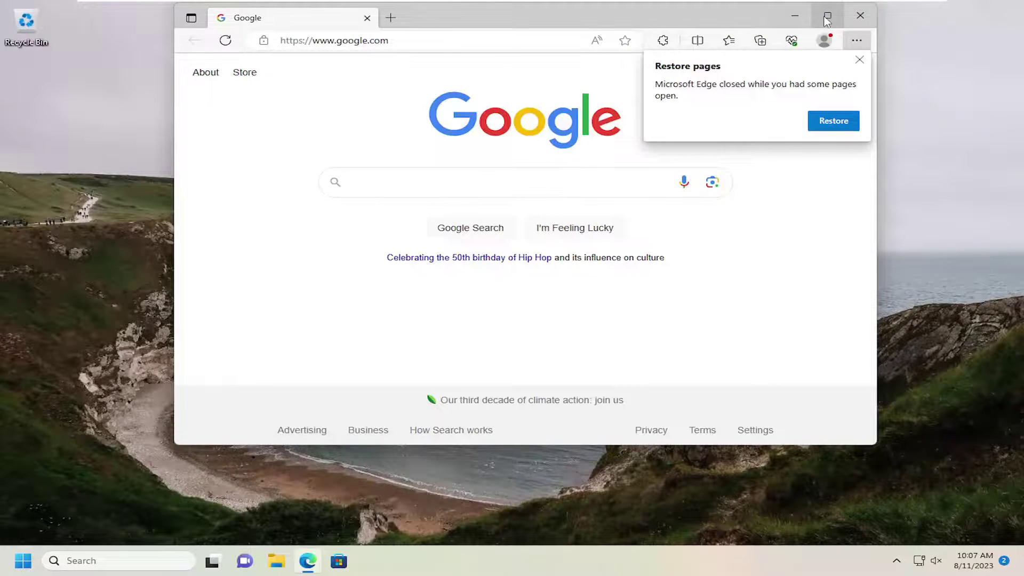
pyautogui.click(828, 15)
pyautogui.click(189, 33)
pyautogui.write('direc')
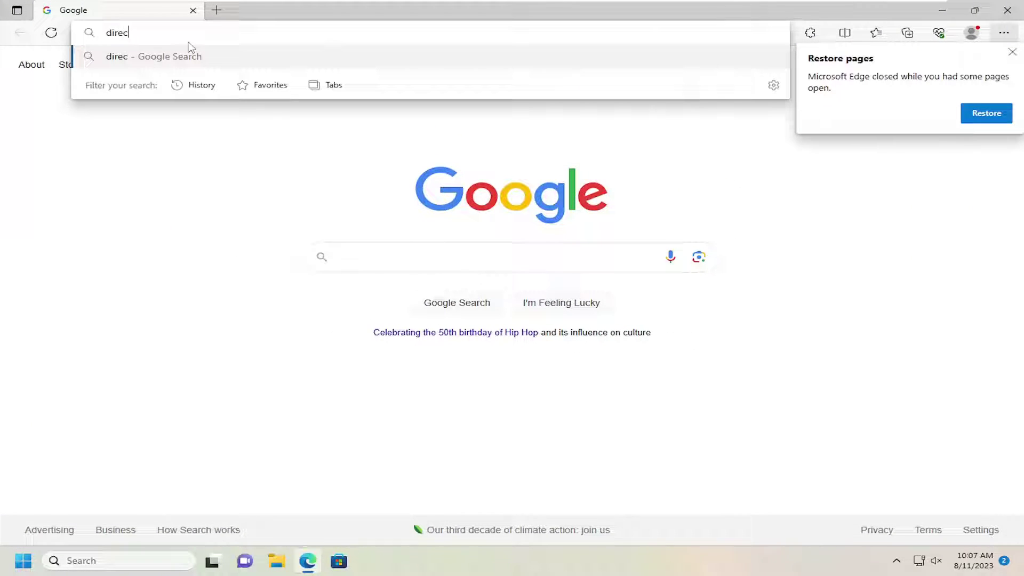
pyautogui.write('tx end user runtime ')
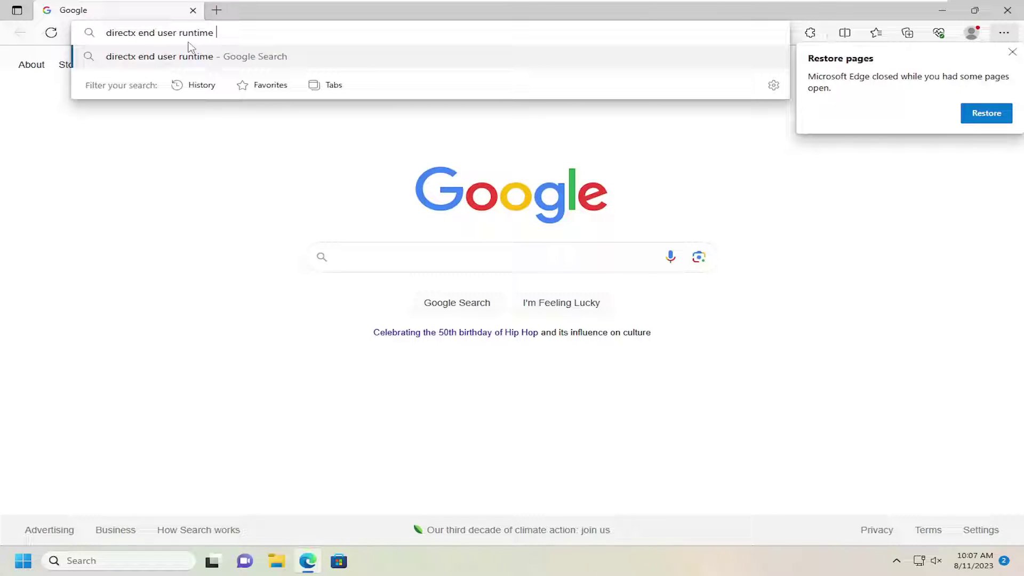
pyautogui.write('web installer')
pyautogui.press('Return')
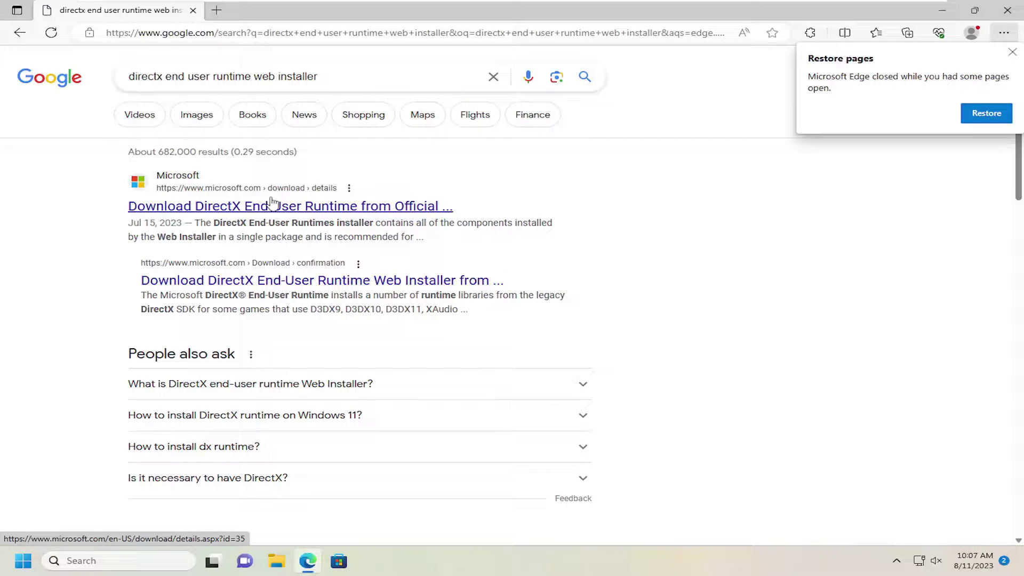
pyautogui.click(253, 212)
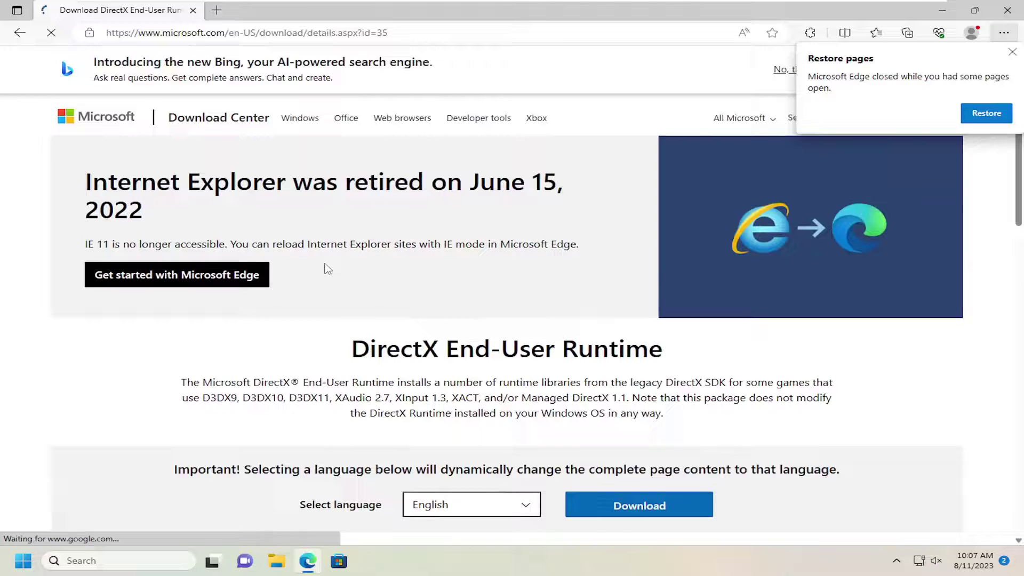
# - Keep English as the language and download the DirectX web installer dxwebsetup.exe
pyautogui.scroll(-3, 328, 270)
pyautogui.click(480, 368)
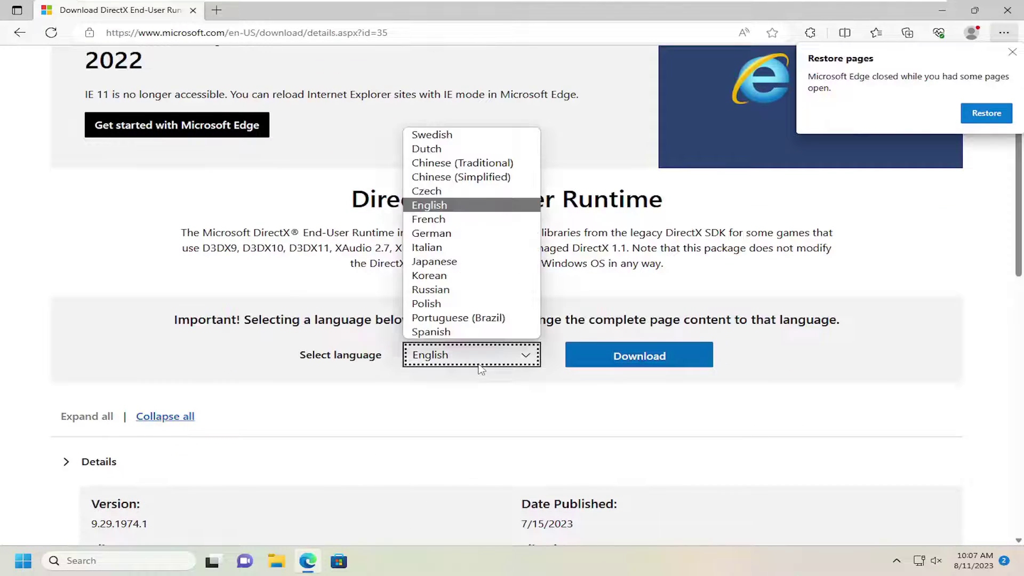
pyautogui.click(433, 205)
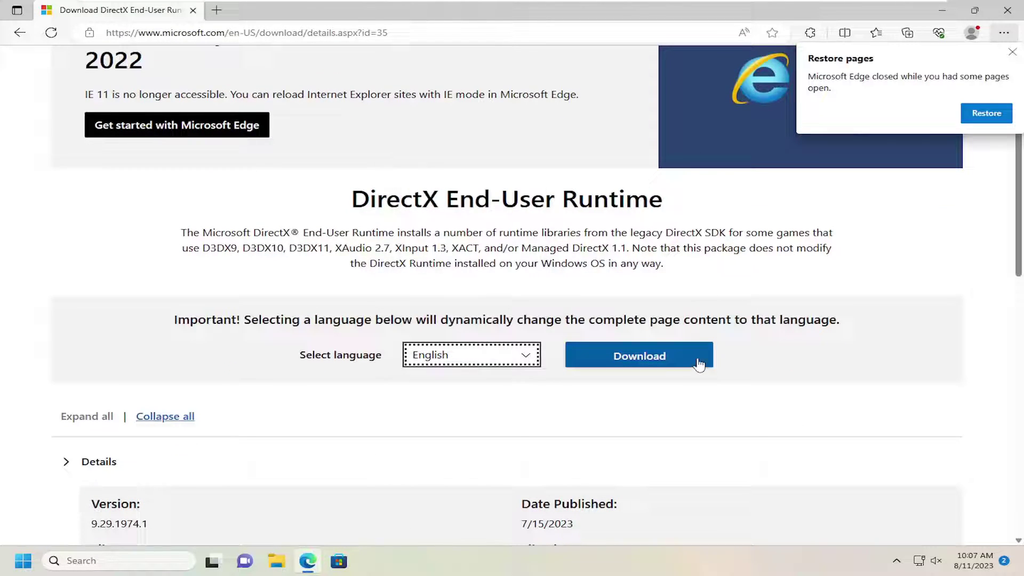
pyautogui.click(623, 361)
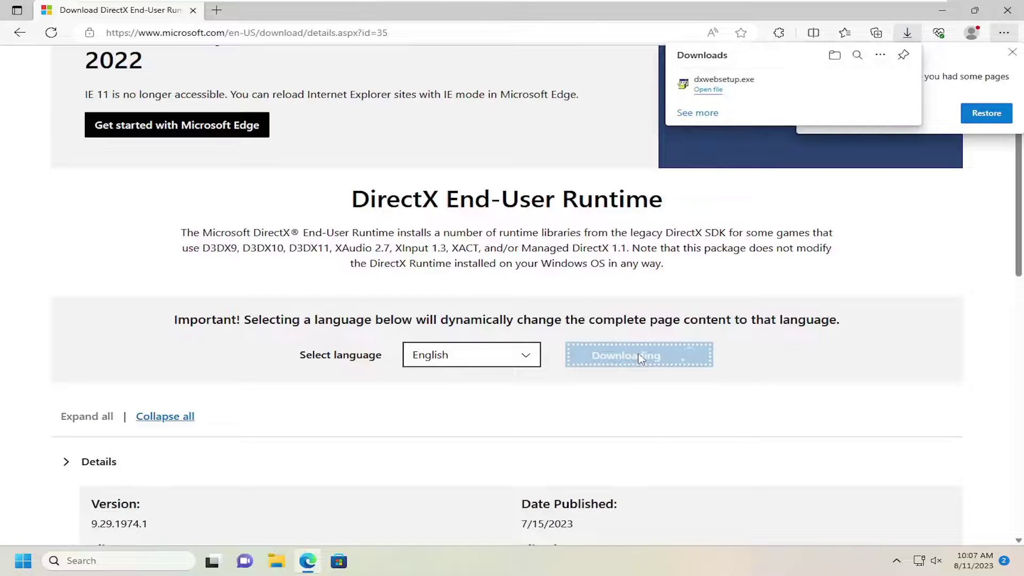
# - Run dxwebsetup.exe, allow it to make changes, and close Edge
pyautogui.click(745, 82)
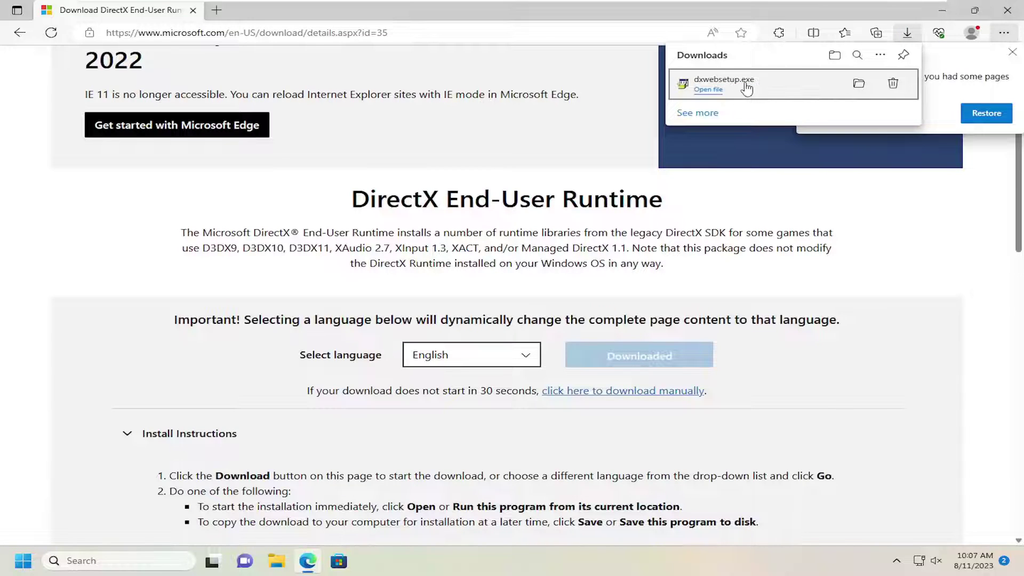
pyautogui.click(419, 388)
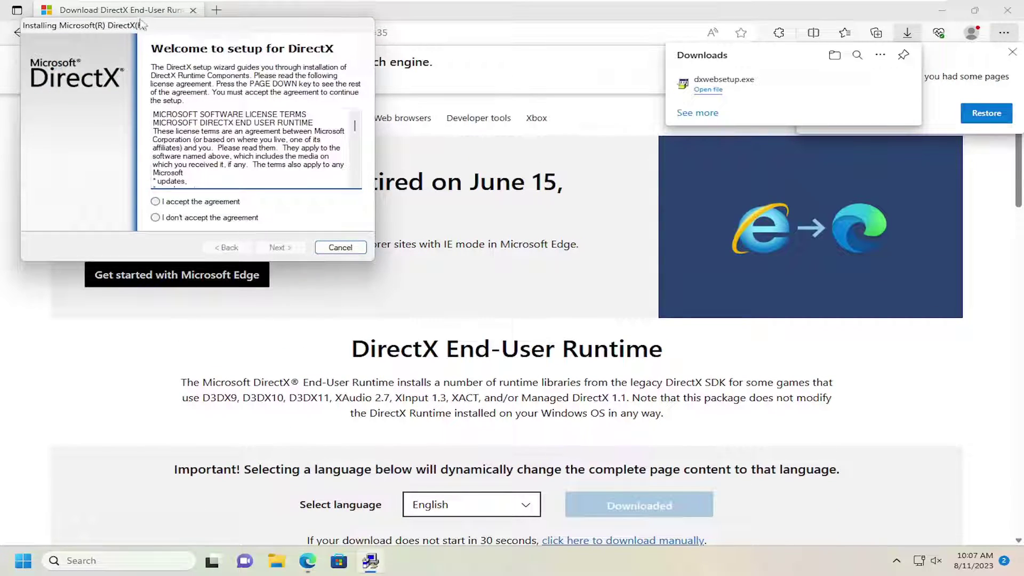
pyautogui.moveTo(141, 24); pyautogui.dragTo(468, 206)
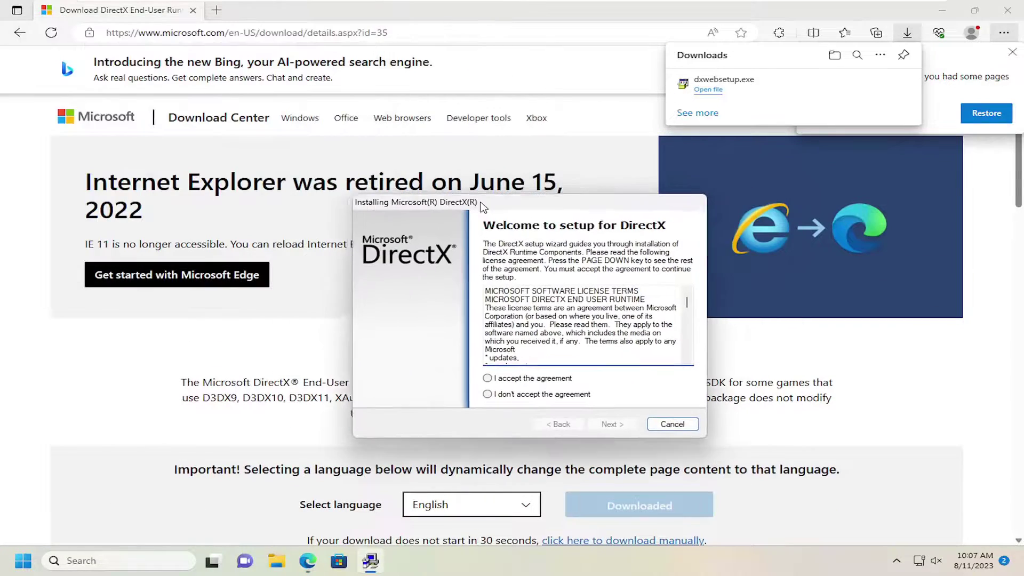
pyautogui.click(1010, 11)
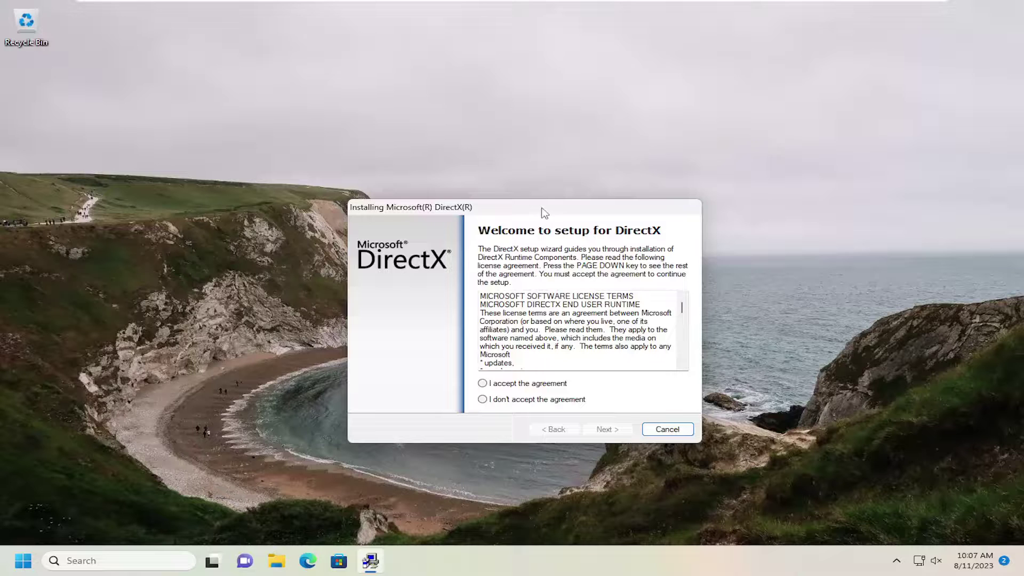
# - Accept the DirectX license agreement and continue past the Bing Bar offer without installing it
pyautogui.moveTo(544, 213); pyautogui.dragTo(541, 152)
pyautogui.click(481, 318)
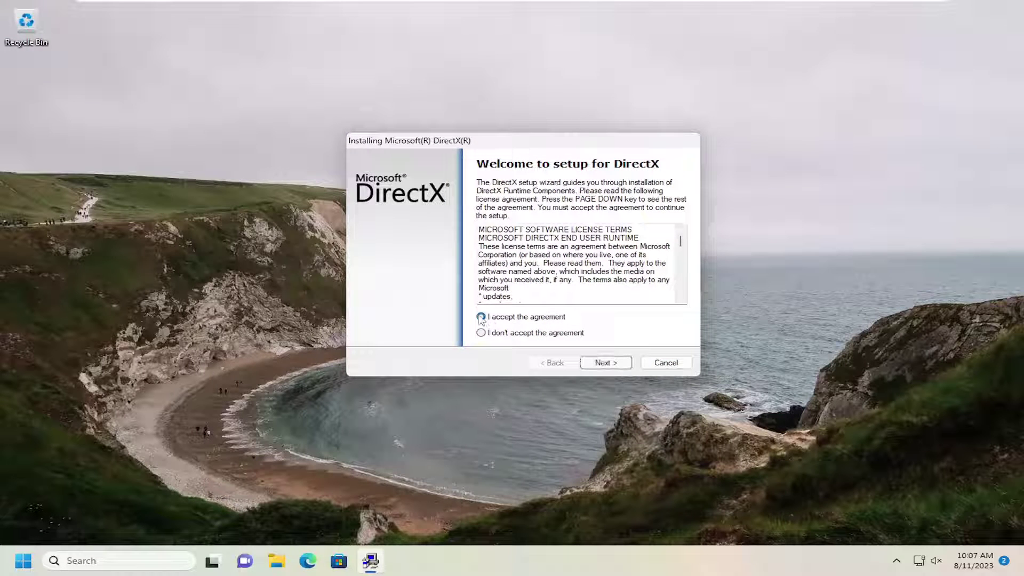
pyautogui.click(605, 362)
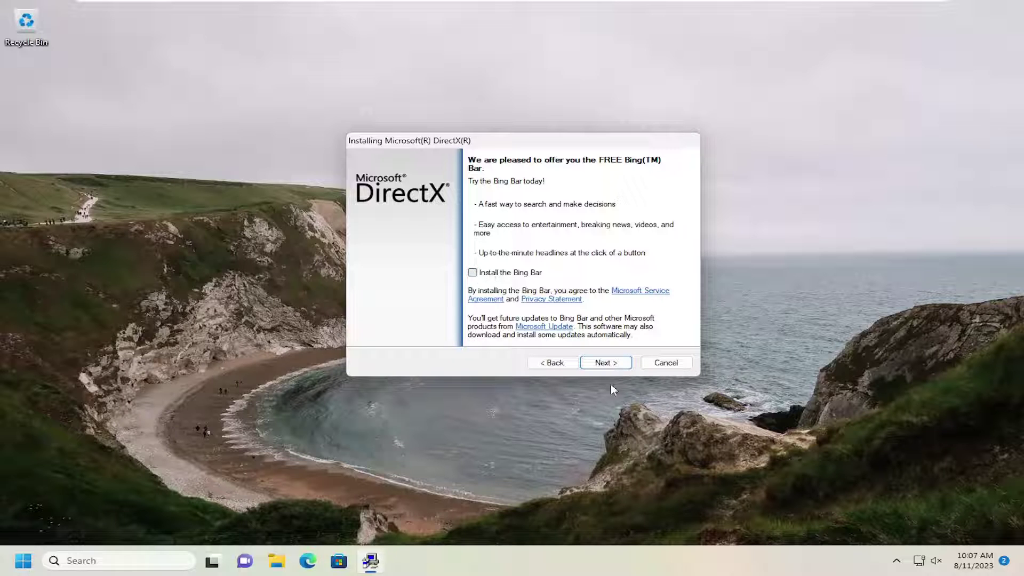
pyautogui.click(606, 363)
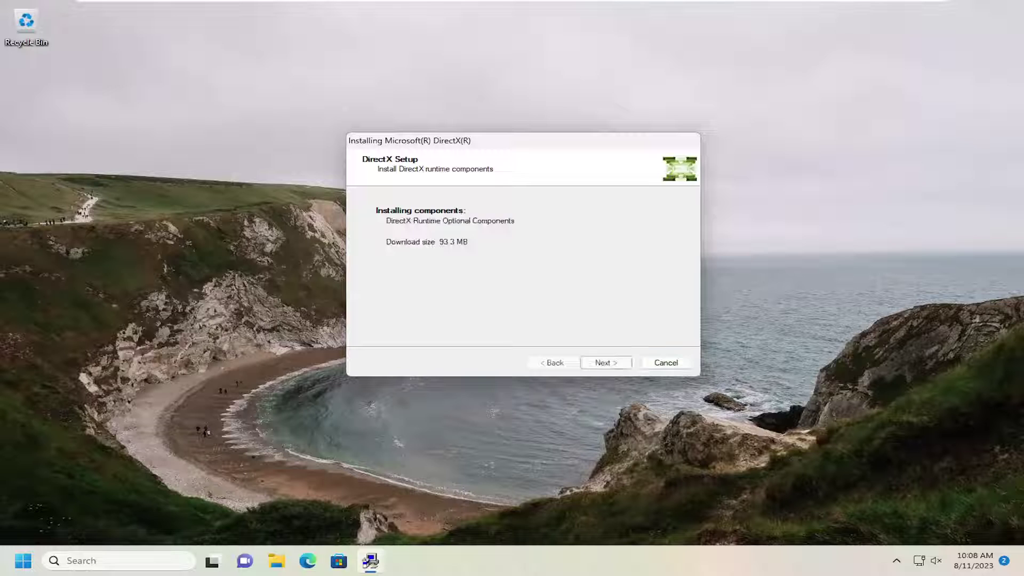
# - Start the DirectX Runtime Optional Components download and install, waiting for Installation Complete
pyautogui.click(614, 363)
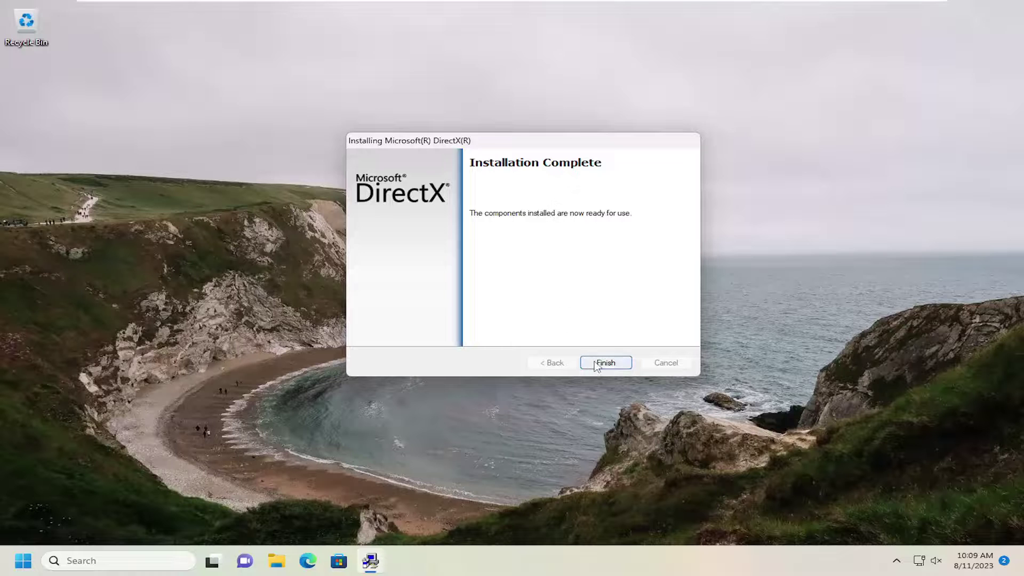
# - Finish DirectX Setup and bring up the Start right-click menu to restart
pyautogui.click(606, 363)
pyautogui.rightClick(23, 560)
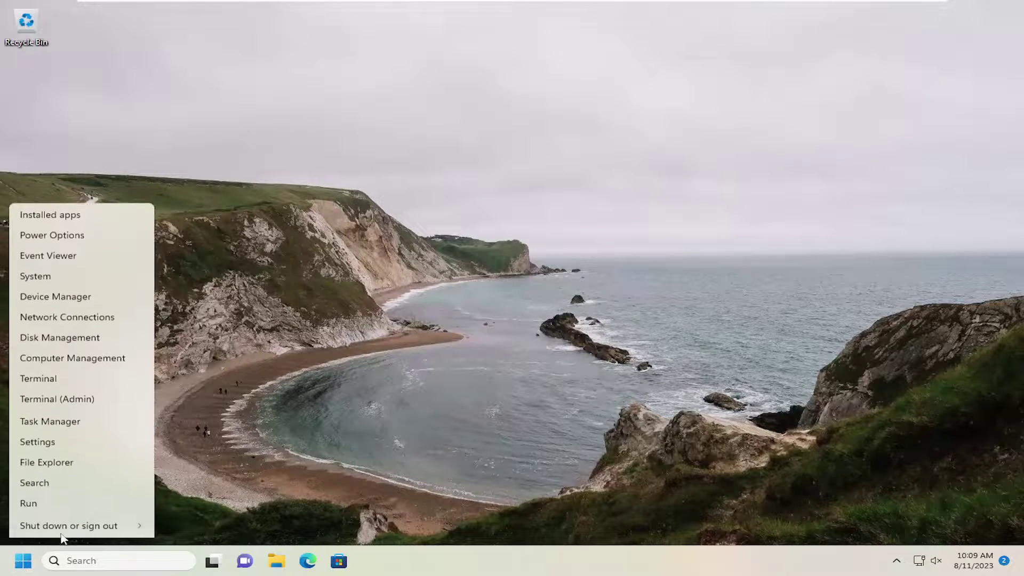